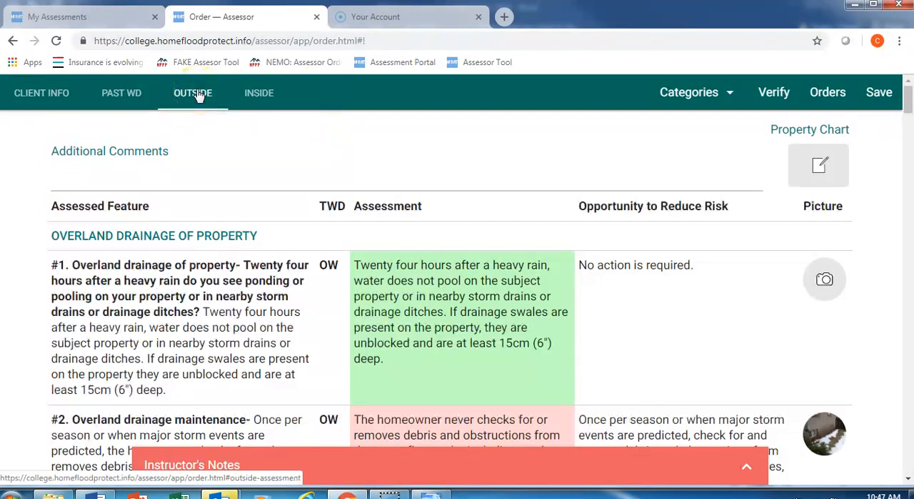
Open the property chart and draw a short black arrow pointing up and to the right in the chart's upper-right area
click(824, 164)
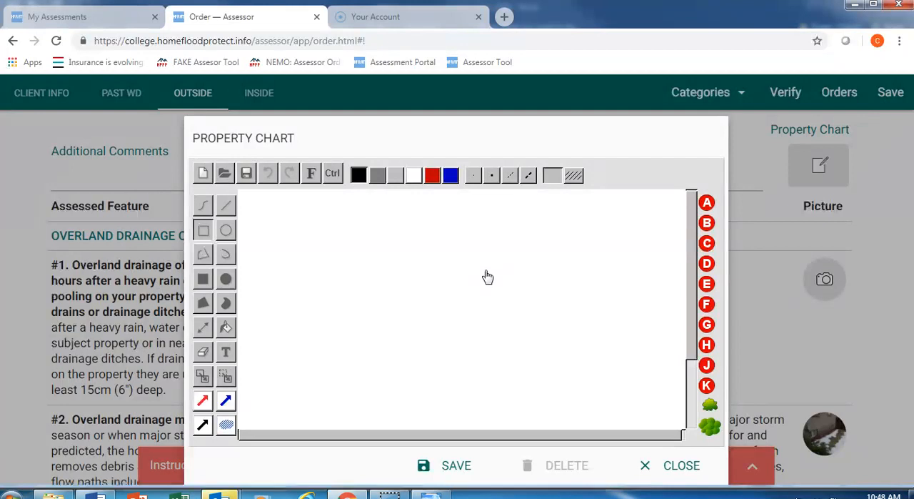
click(200, 425)
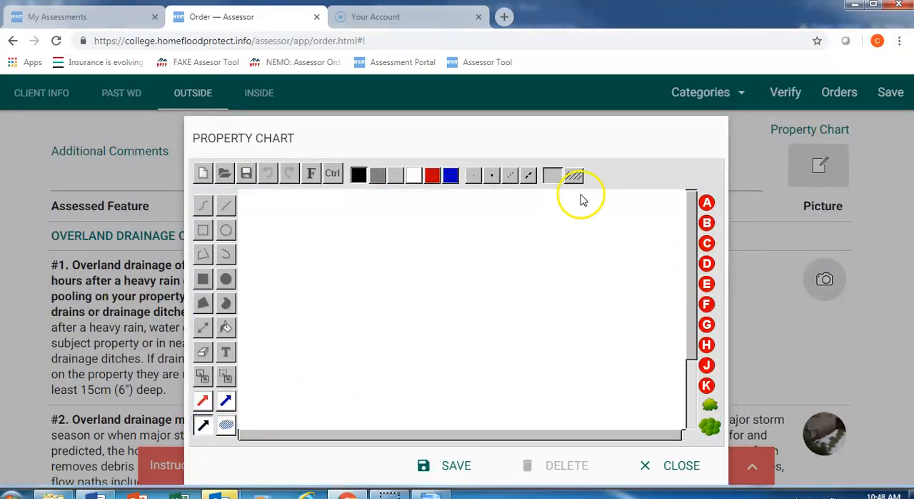
drag(573, 269, 604, 227)
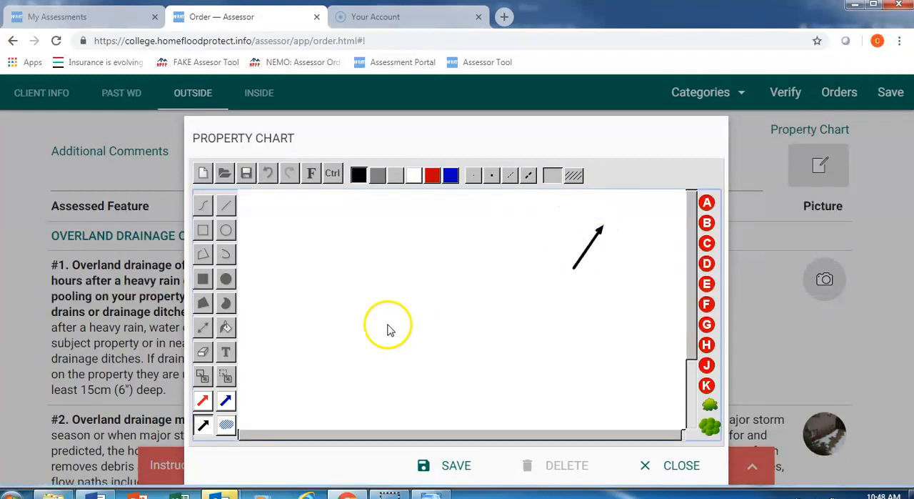
Add the text label "N" just above the tip of the black arrow
click(226, 353)
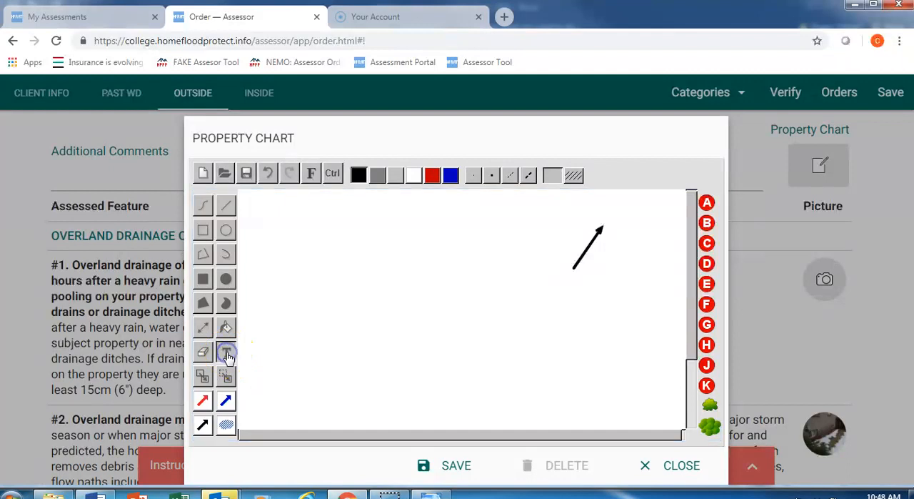
click(605, 216)
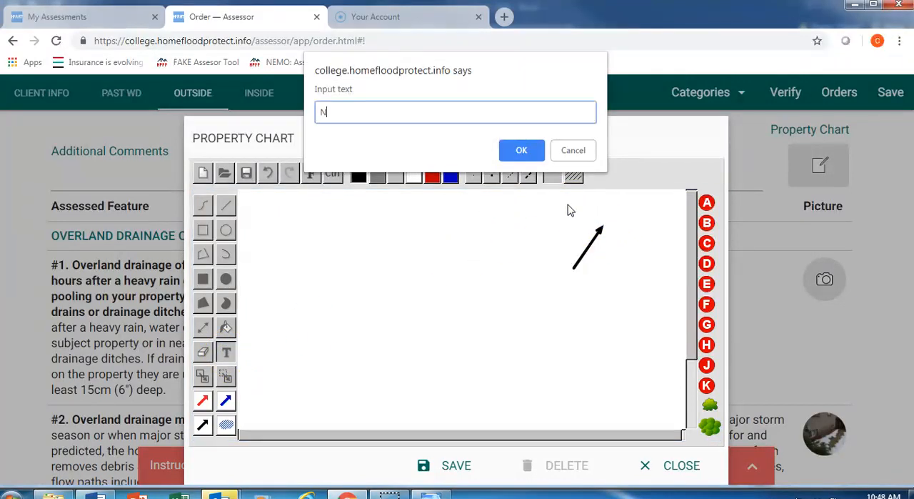
click(521, 150)
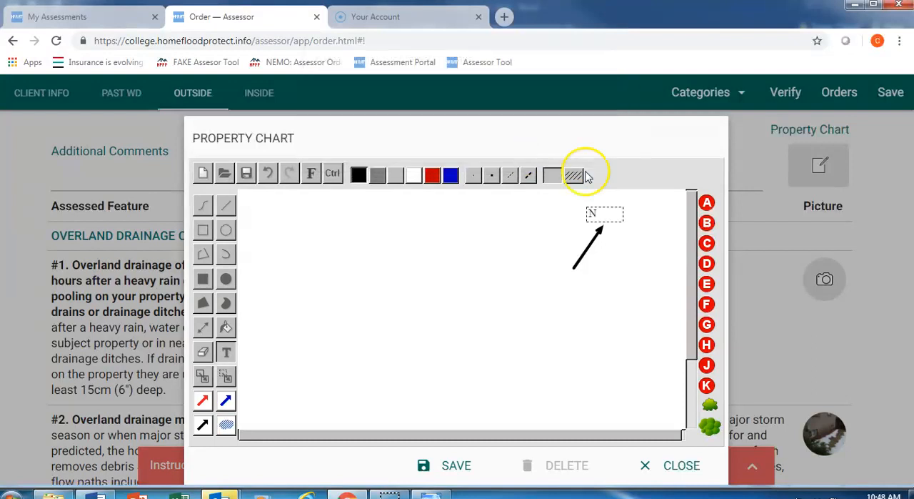
drag(607, 213, 617, 211)
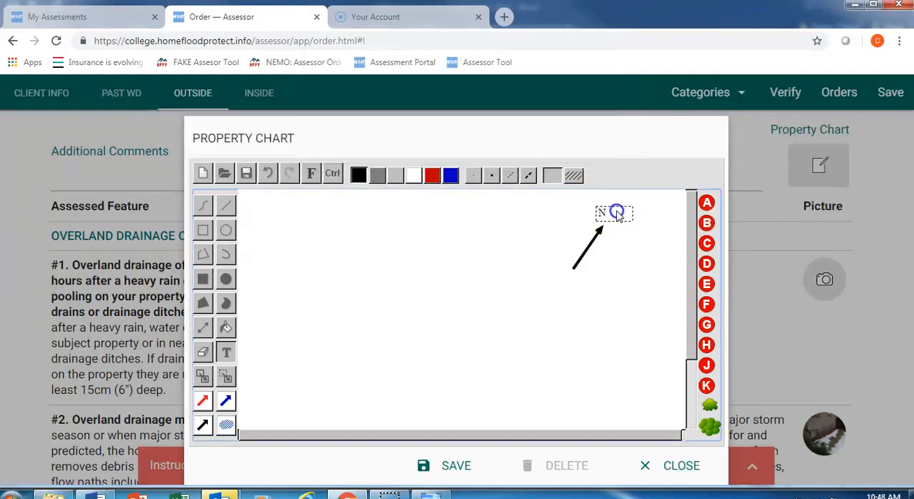
Add the text "Legend" beside the north arrow, on its right
click(229, 355)
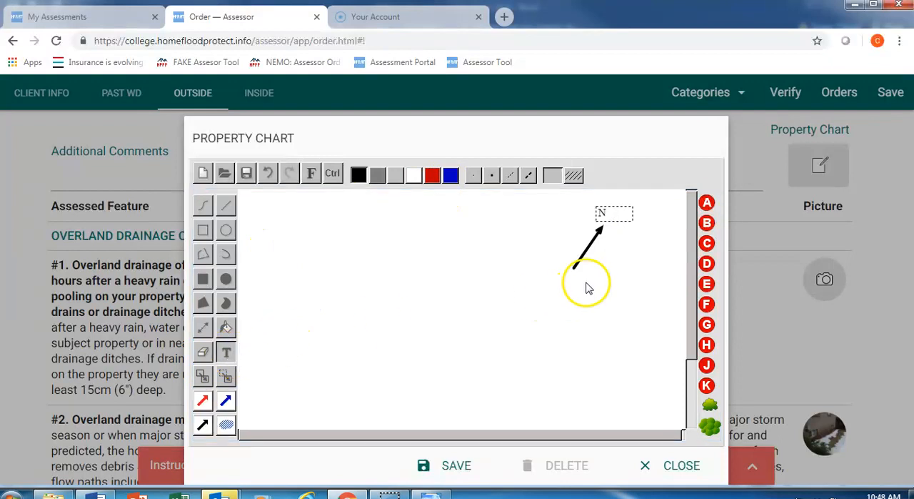
click(609, 251)
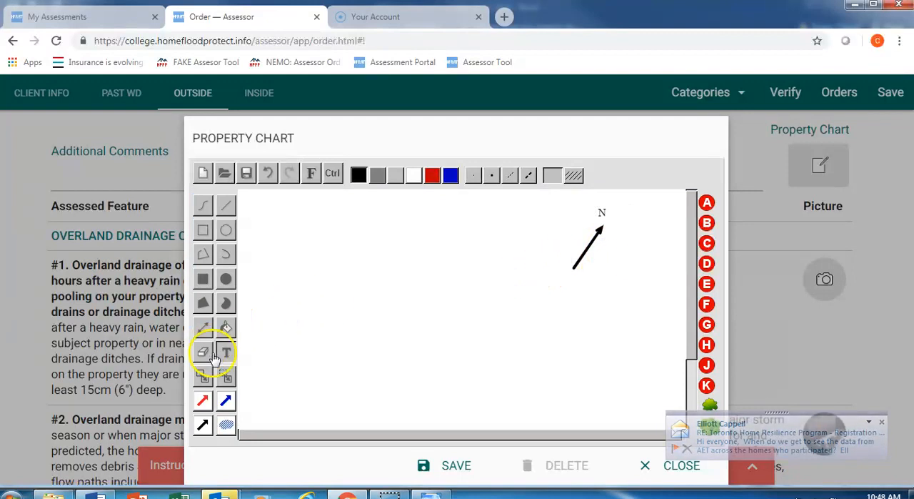
click(618, 257)
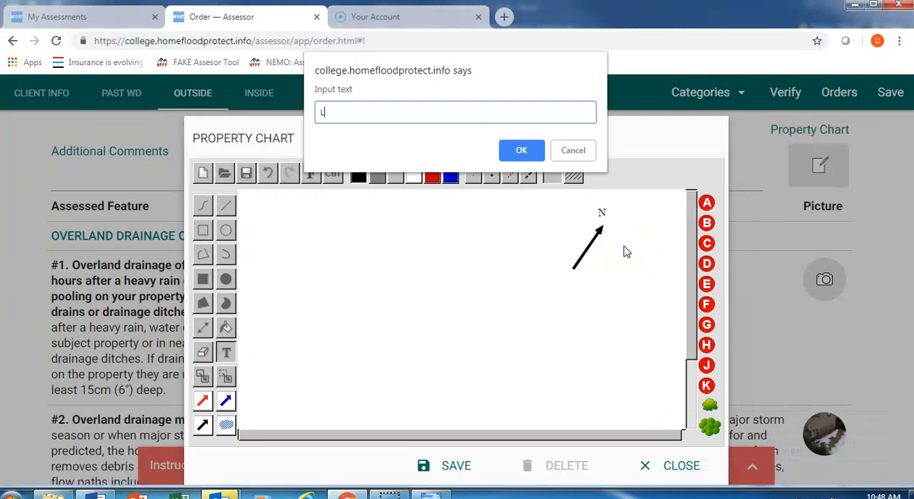
click(524, 150)
drag(617, 259, 631, 241)
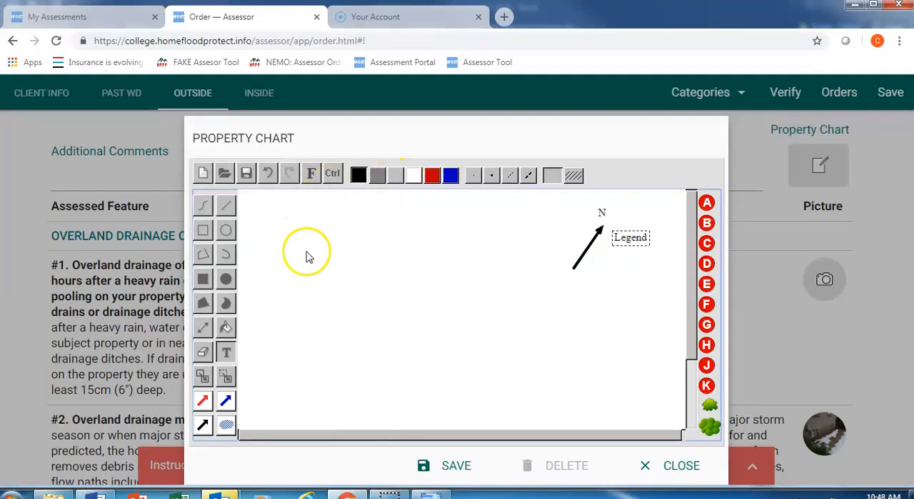
Draw a horizontal line across the full width of the lower chart and label it "Song Street" underneath
click(226, 206)
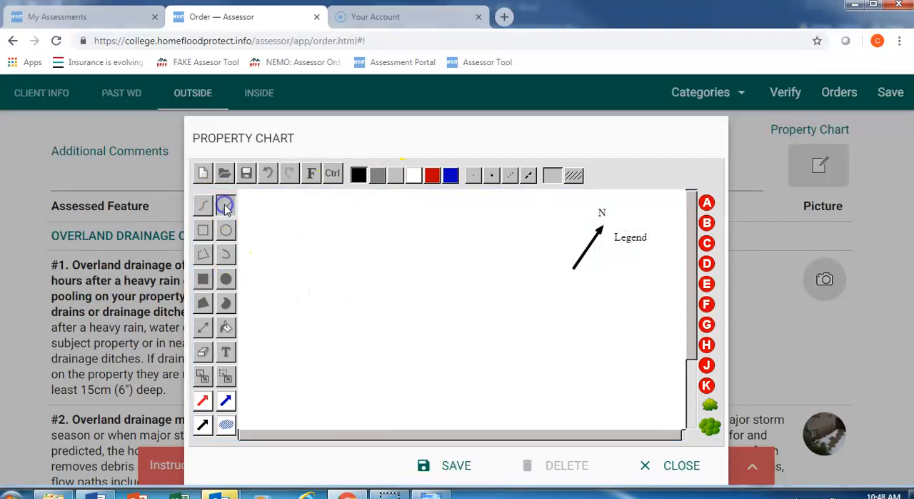
mouse_move(240, 379)
mouse_down()
mouse_move(490, 398)
mouse_move(670, 360)
mouse_move(683, 381)
mouse_up()
click(224, 352)
click(367, 404)
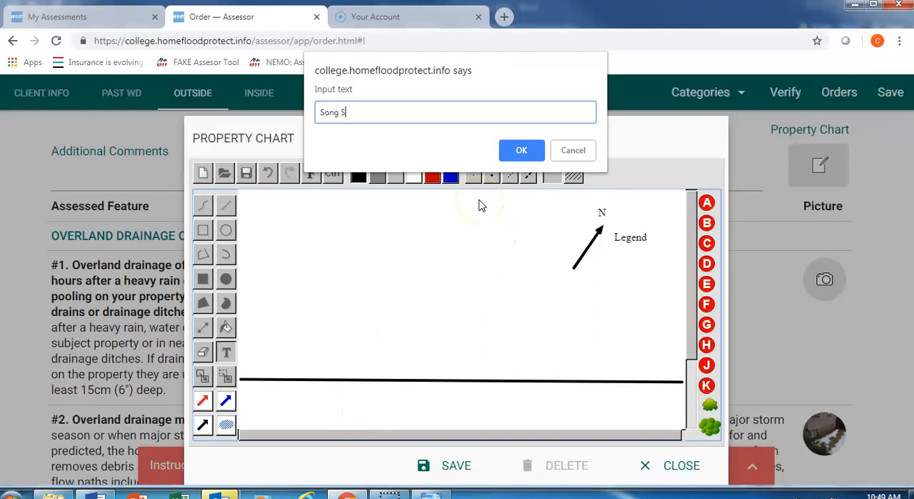
text(Song Street)
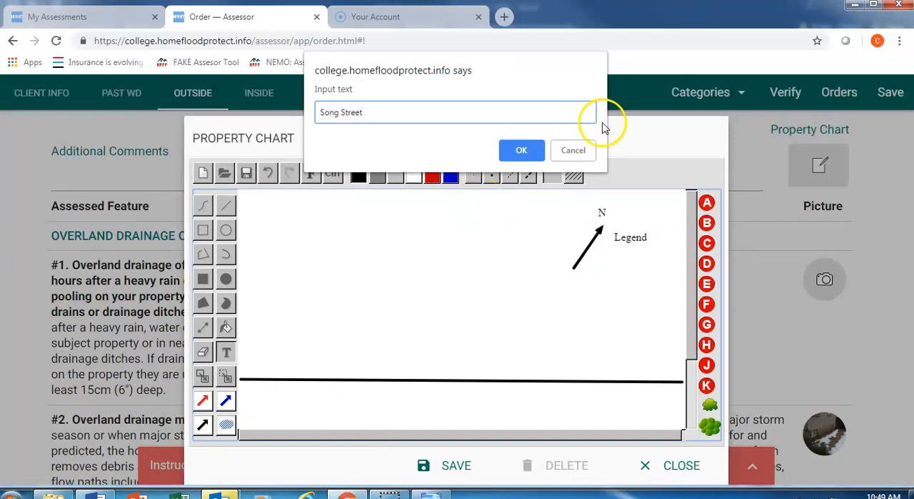
click(521, 150)
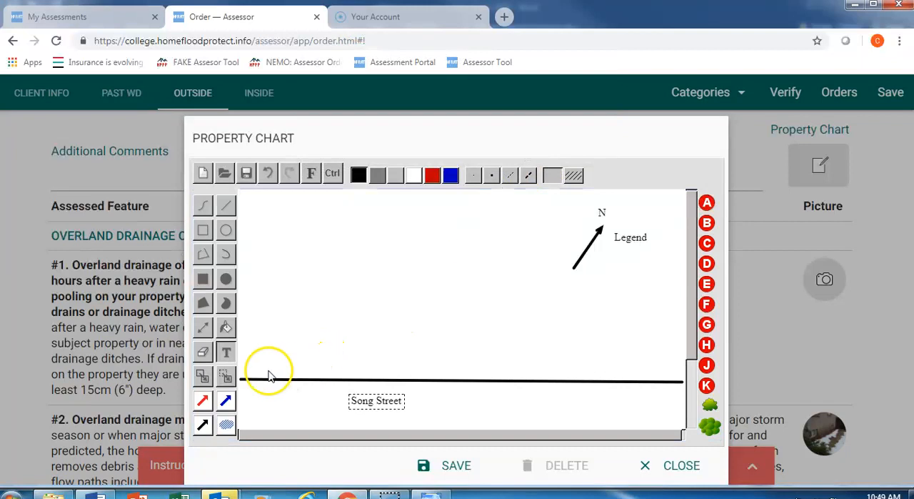
Draw an outlined rectangle above the street on the chart's left side and label it "Home" in its upper-left corner
click(203, 230)
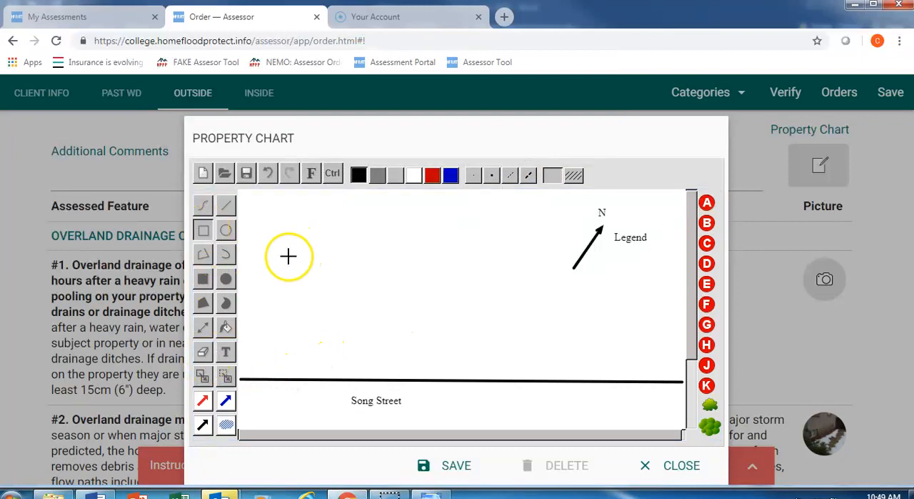
drag(283, 251, 436, 330)
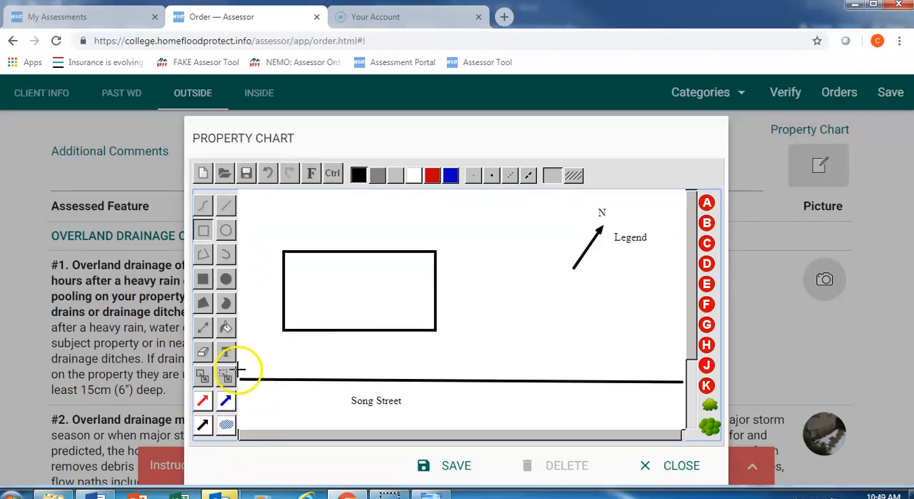
click(226, 351)
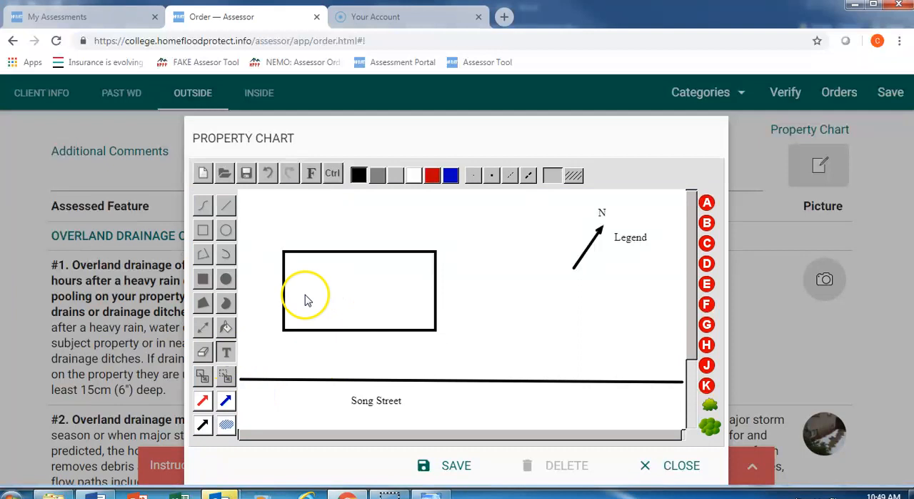
click(305, 300)
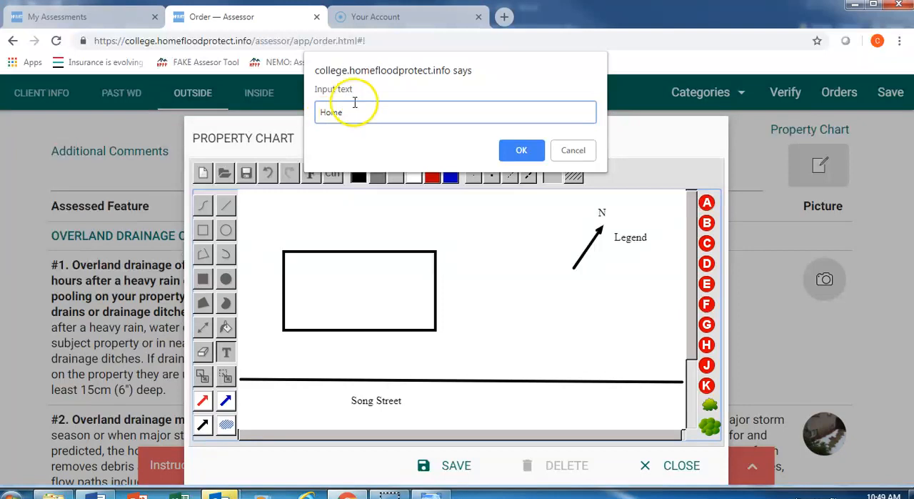
click(520, 150)
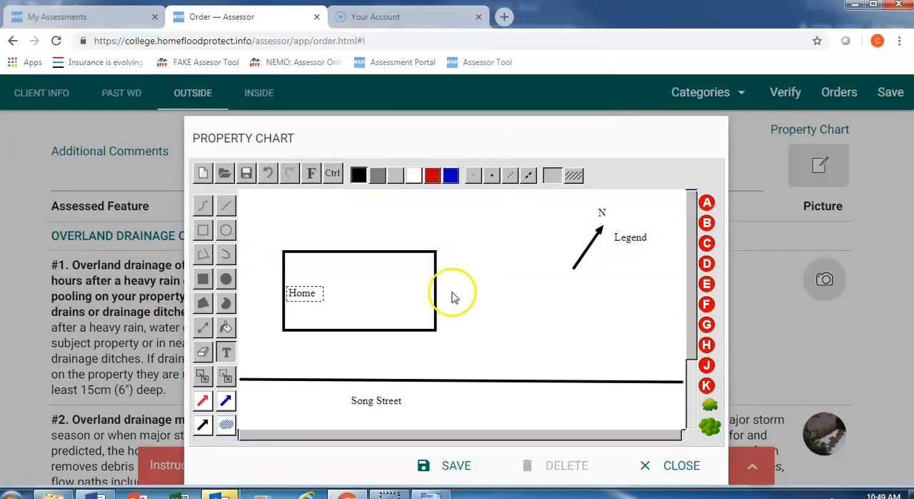
drag(307, 296, 312, 268)
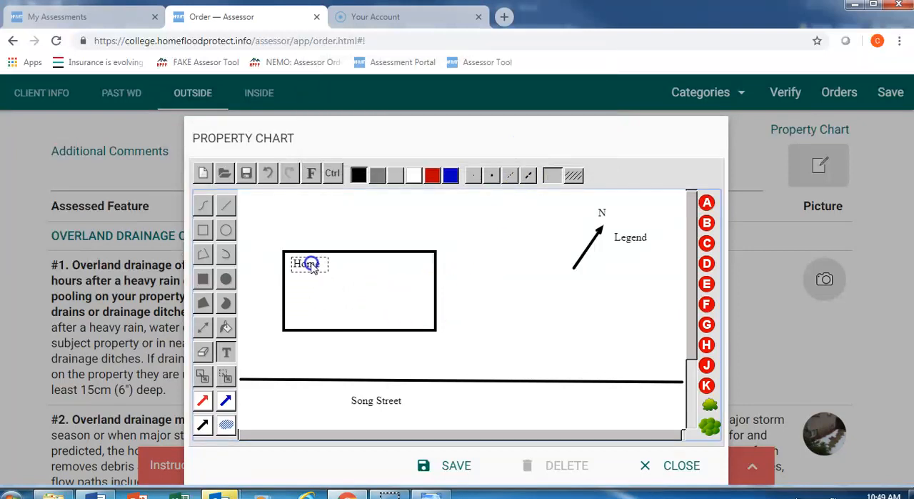
Draw a smaller rectangle from the home's lower-right edge down to the street line and label it "Driveway"
click(204, 228)
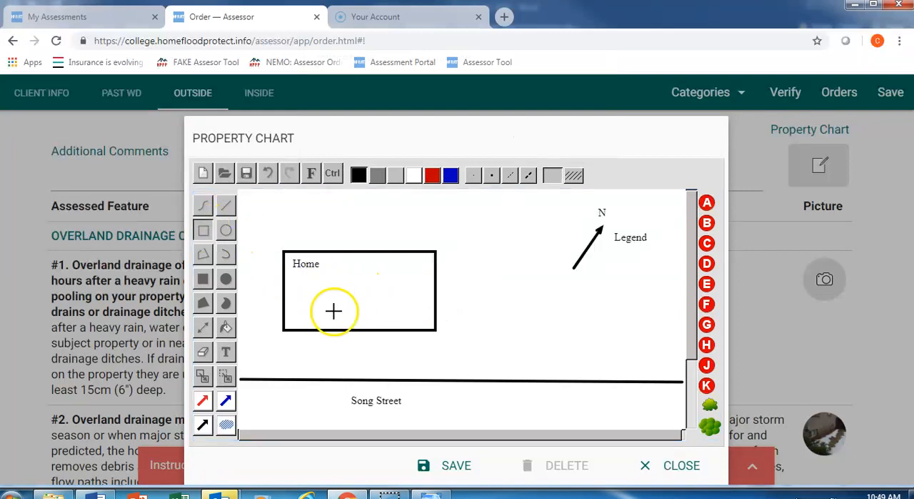
drag(362, 331, 434, 379)
click(228, 353)
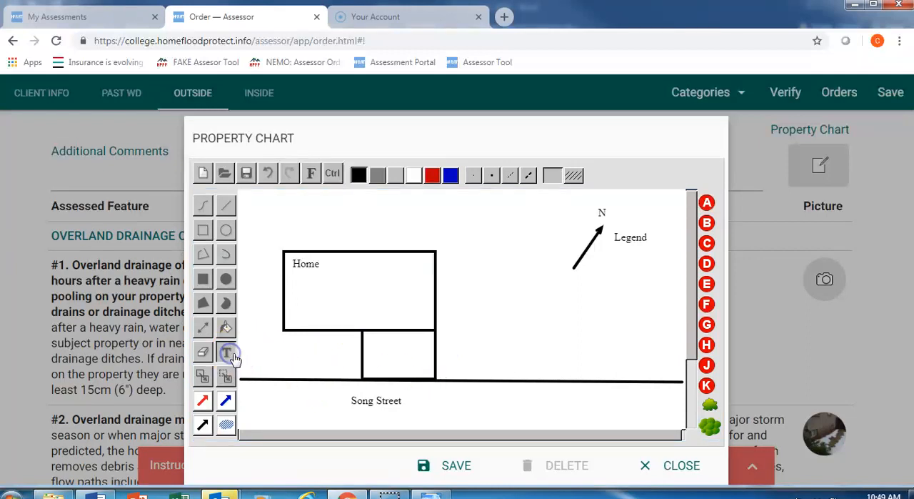
click(387, 365)
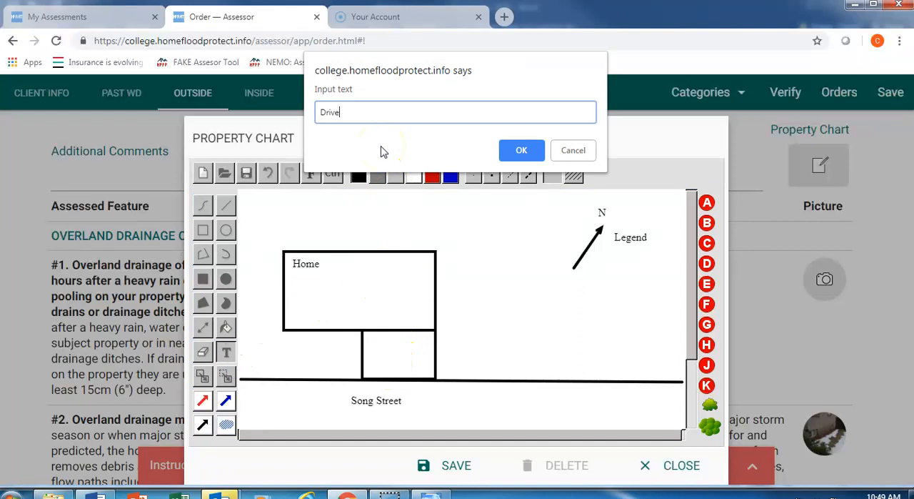
click(516, 150)
drag(398, 367, 400, 361)
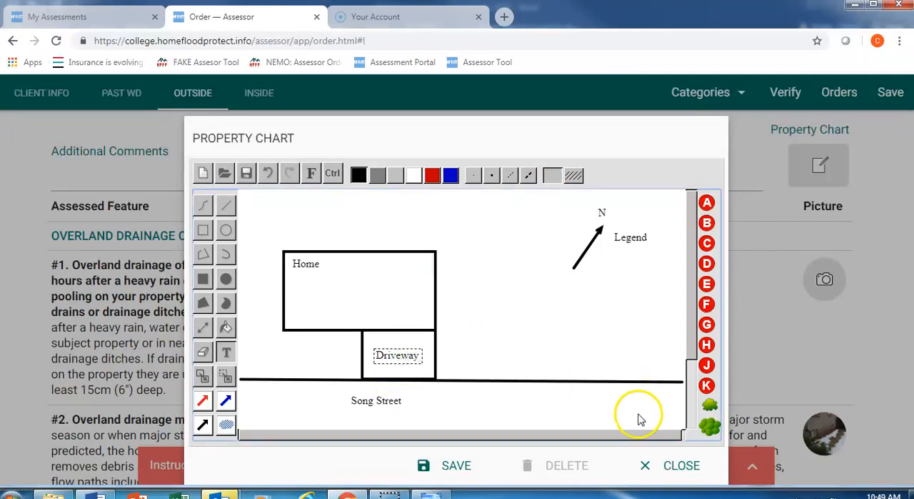
Place a large green tree, slightly rotated, outside the home's upper-right corner and save the property chart
click(710, 426)
drag(710, 426, 505, 263)
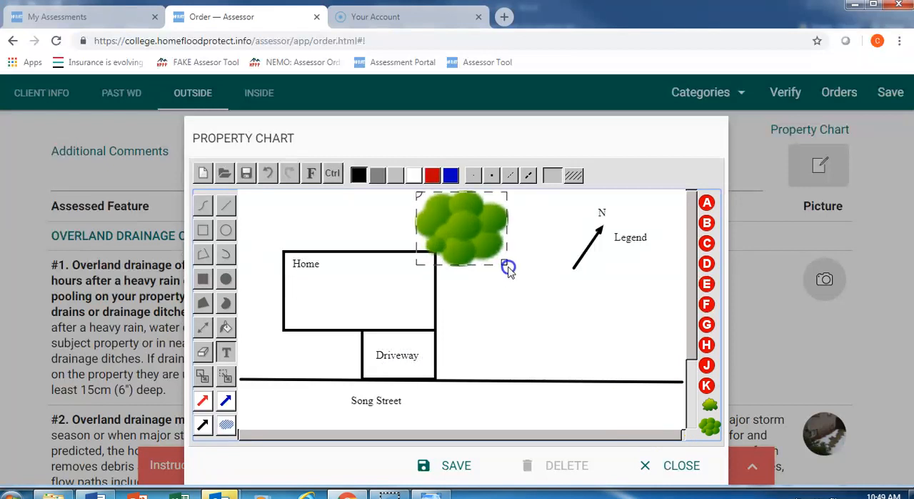
drag(418, 194, 478, 227)
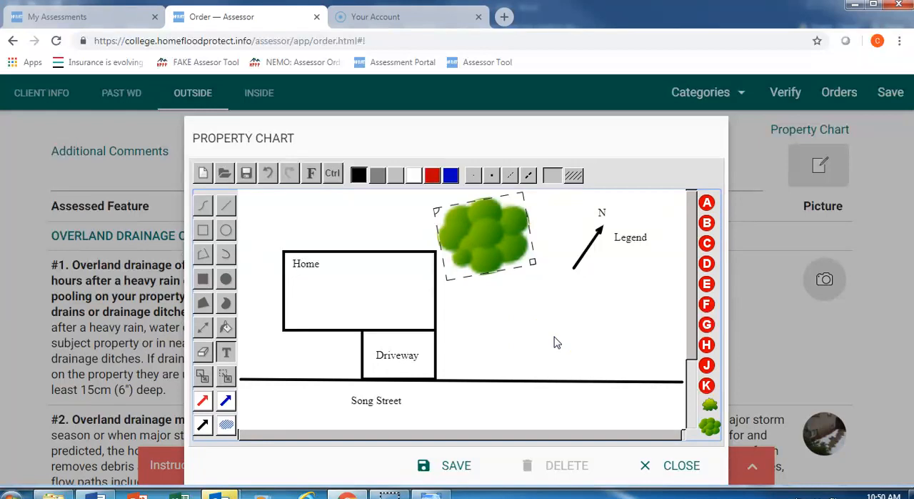
click(454, 465)
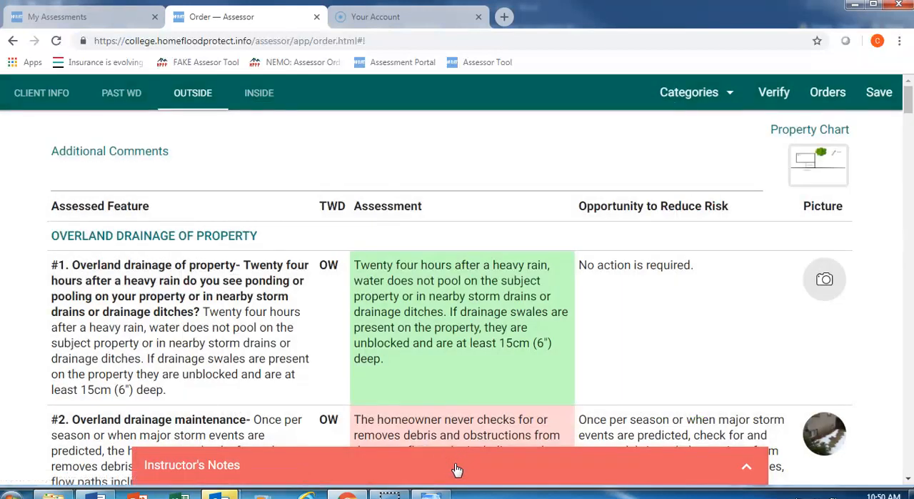
Reopen the saved property chart, download it as a PNG image and open the downloaded file
click(827, 160)
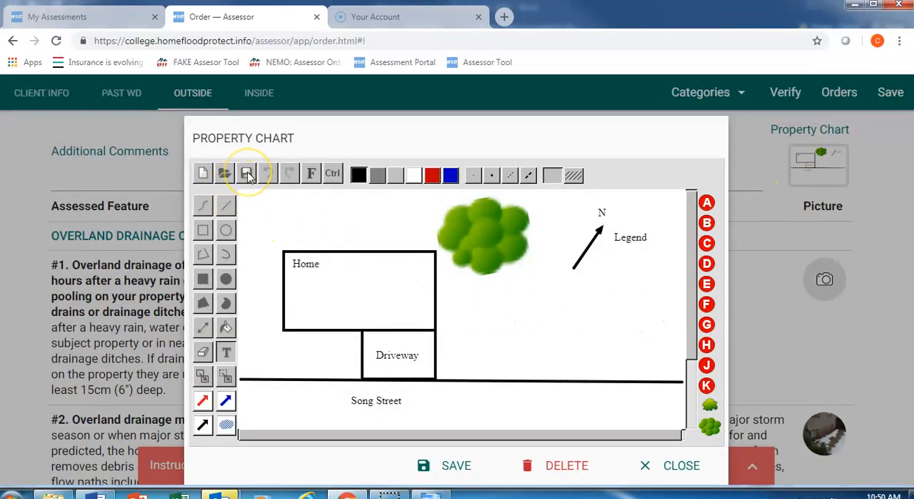
click(246, 174)
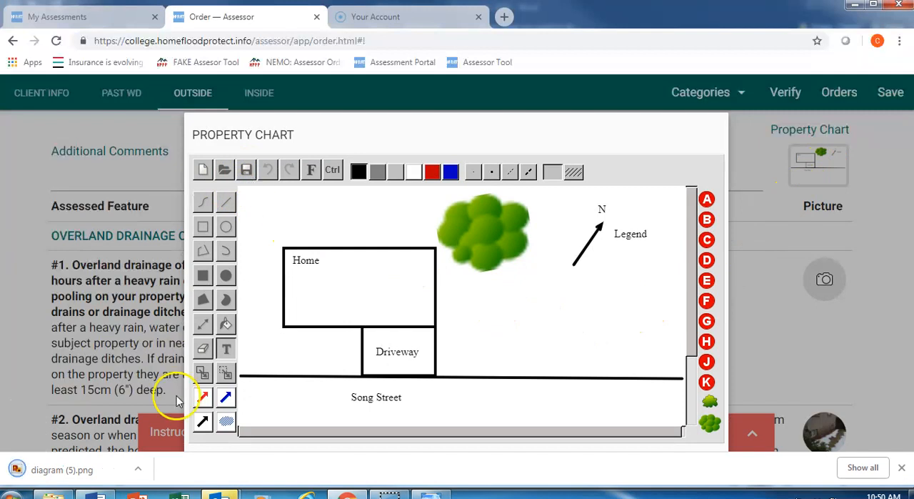
click(99, 470)
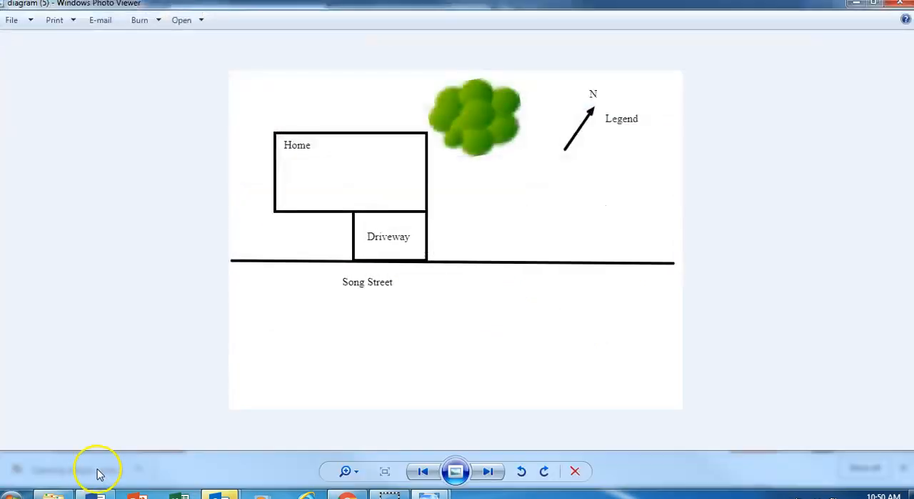
Save a PNG copy of the diagram as "Sample 2" in the Sample Diagram folder under Dropbox (ICCA) > ICCA
click(30, 20)
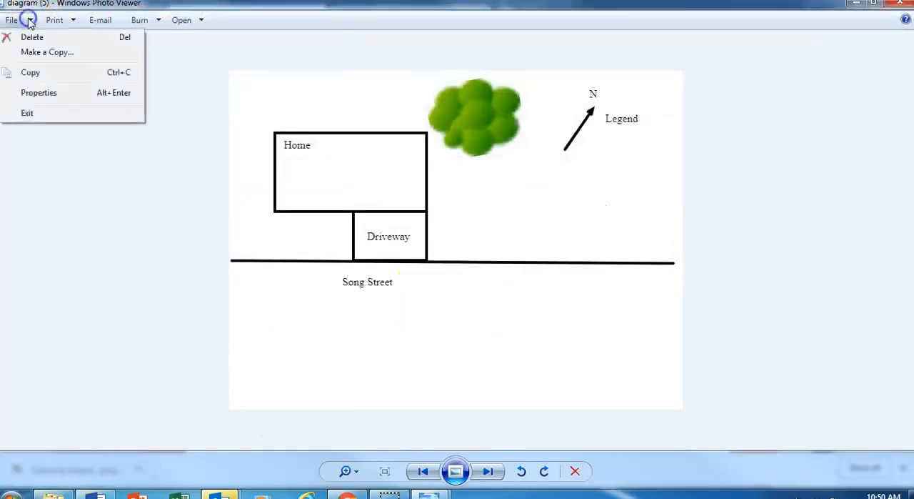
click(43, 52)
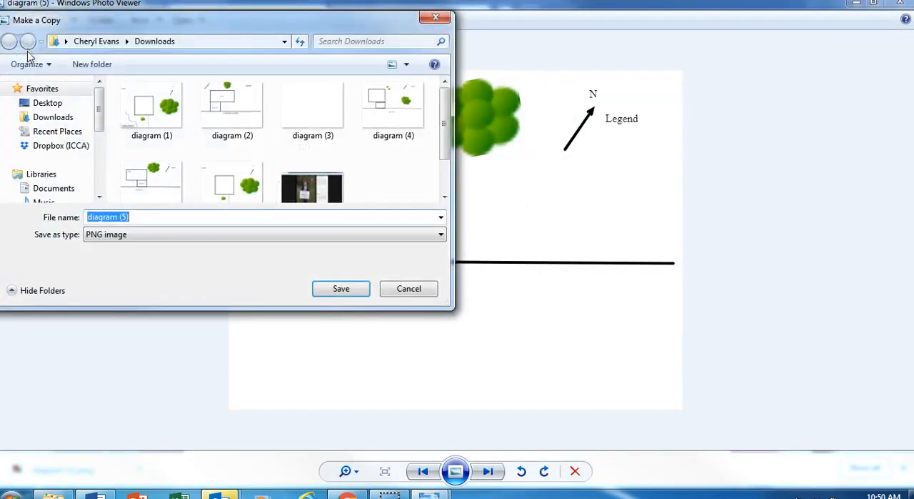
click(69, 147)
double_click(254, 152)
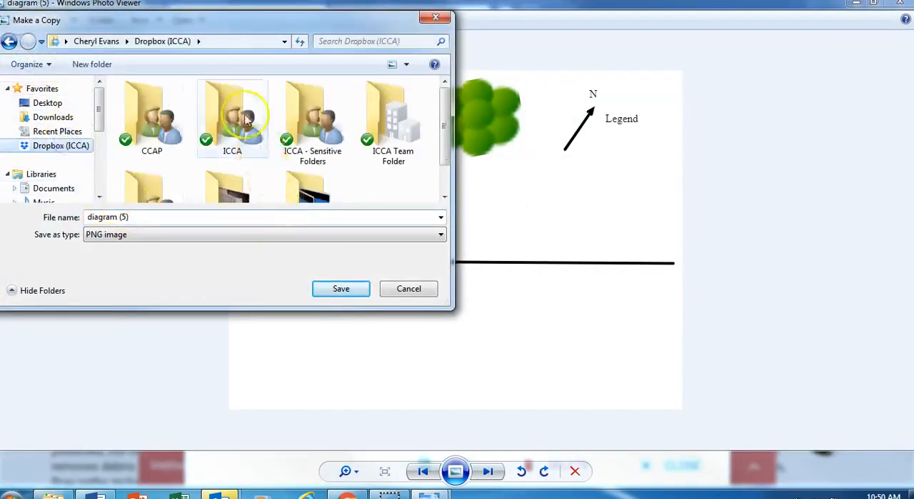
drag(445, 100, 446, 163)
click(199, 146)
double_click(199, 146)
drag(147, 220, 92, 221)
text(Sample 2)
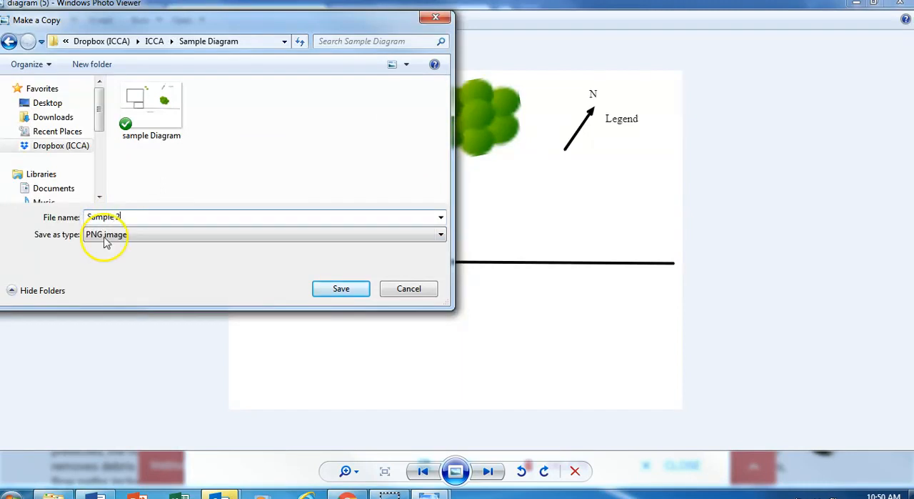
click(333, 287)
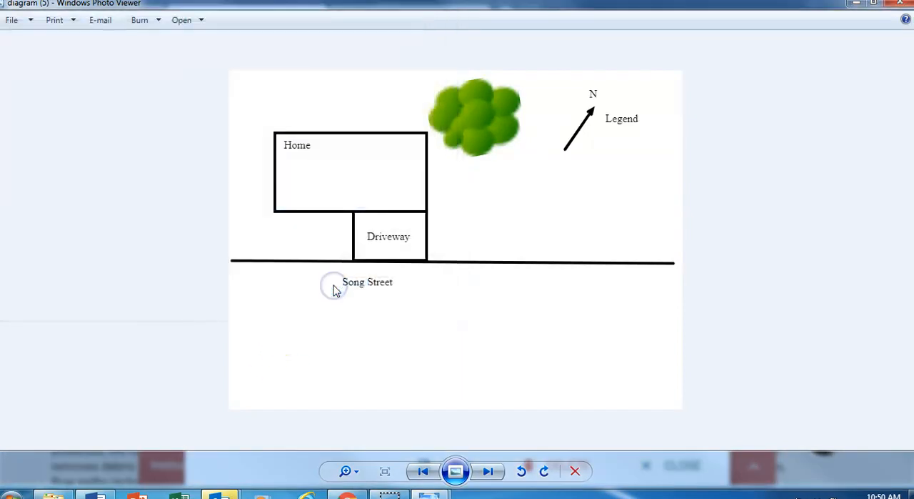
Return from the image viewer to the assessment, save the outside property chart and switch to the Inside assessment
click(901, 4)
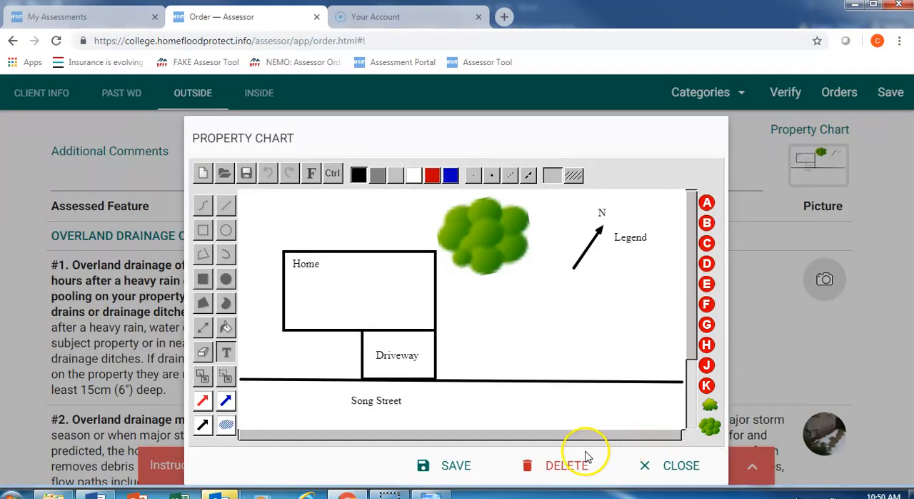
click(461, 468)
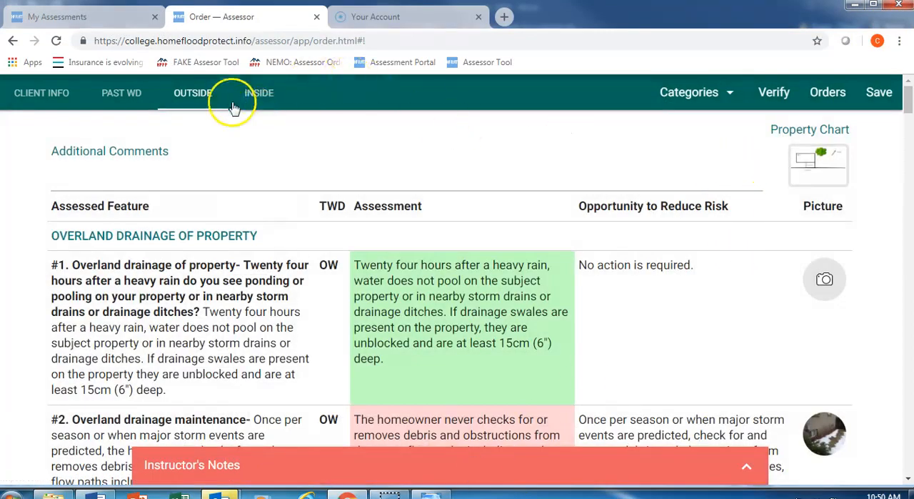
click(260, 96)
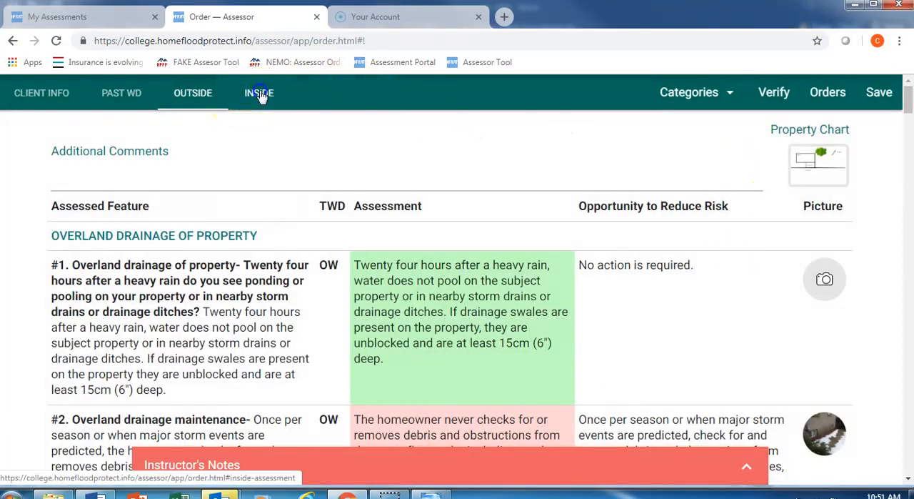
Load the Sample 2 image into the inside assessment's blank property chart and save the chart
click(831, 169)
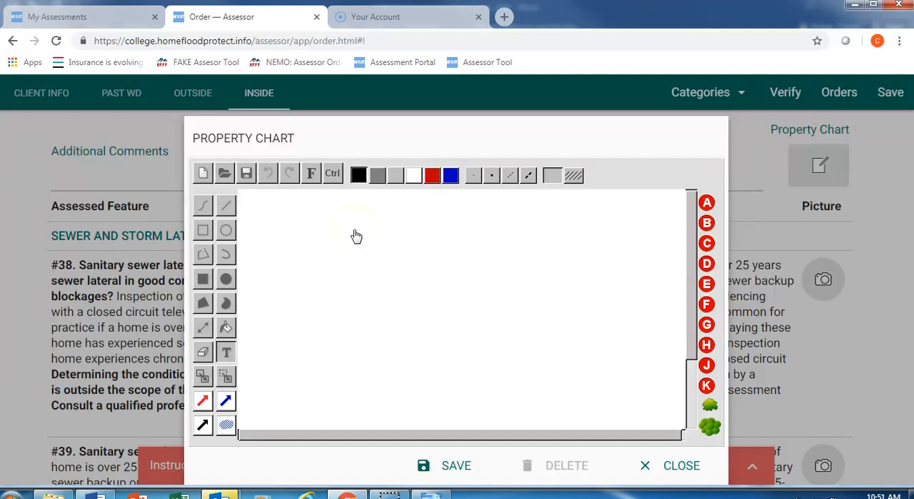
click(225, 175)
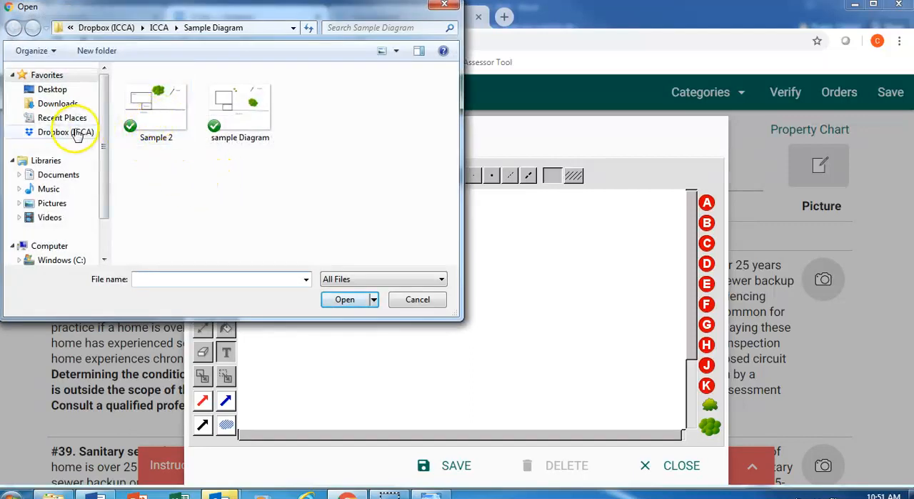
click(146, 118)
click(359, 300)
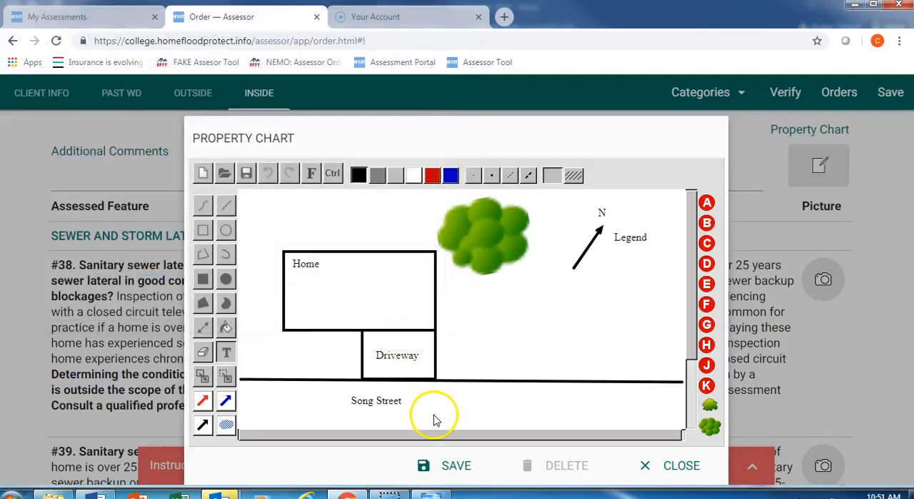
click(446, 467)
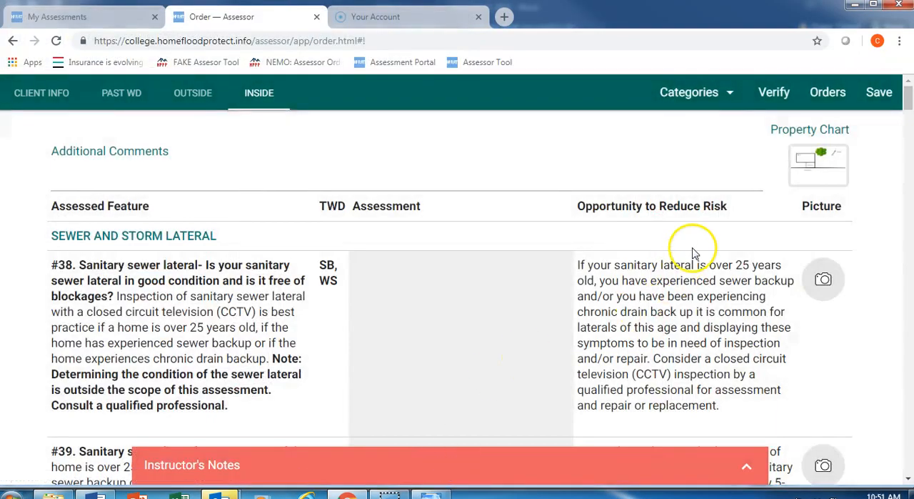
Reopen the inside assessment's property chart and delete it
click(827, 175)
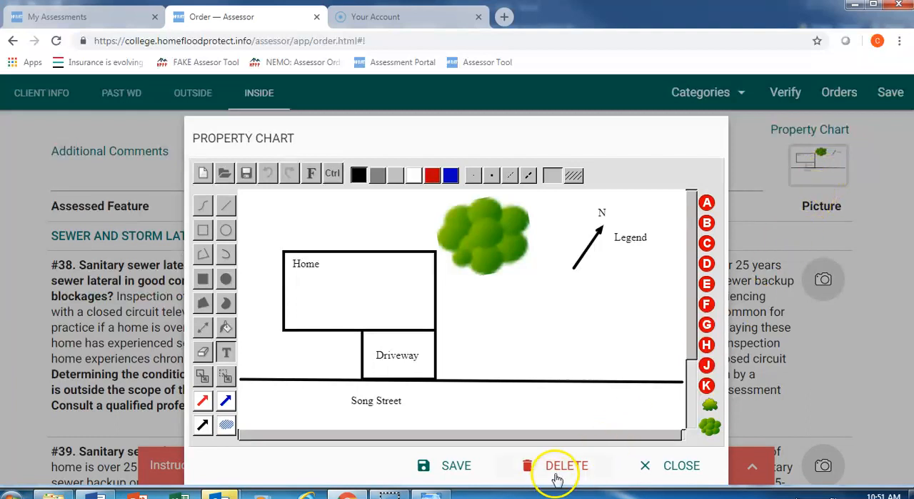
click(564, 470)
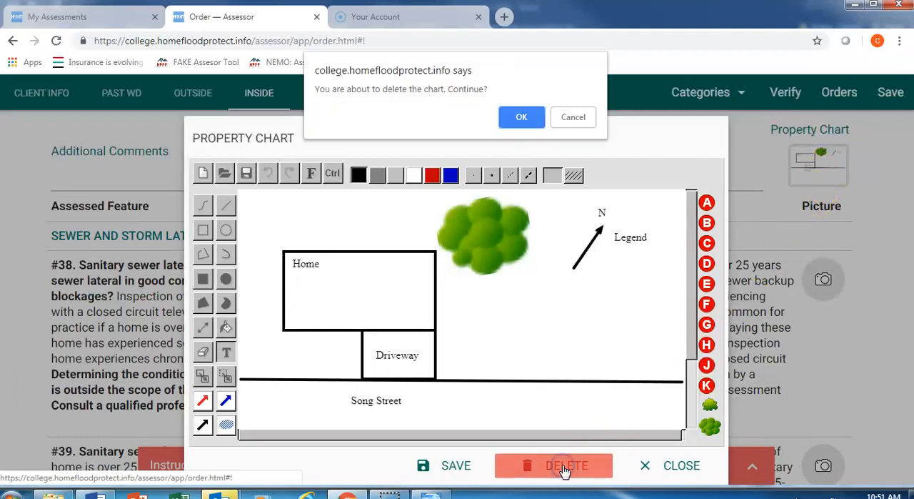
click(527, 117)
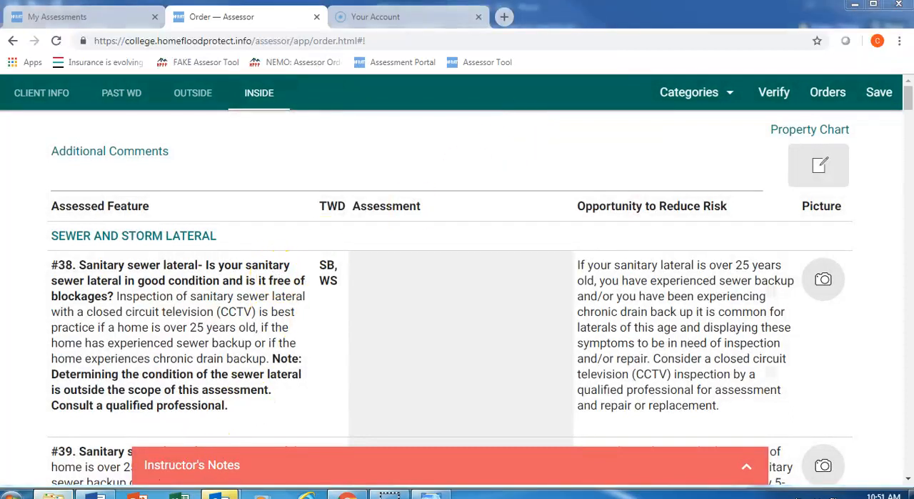
Load the "sample Diagram" image into the inside assessment's property chart, then save the chart and the assessment
click(821, 165)
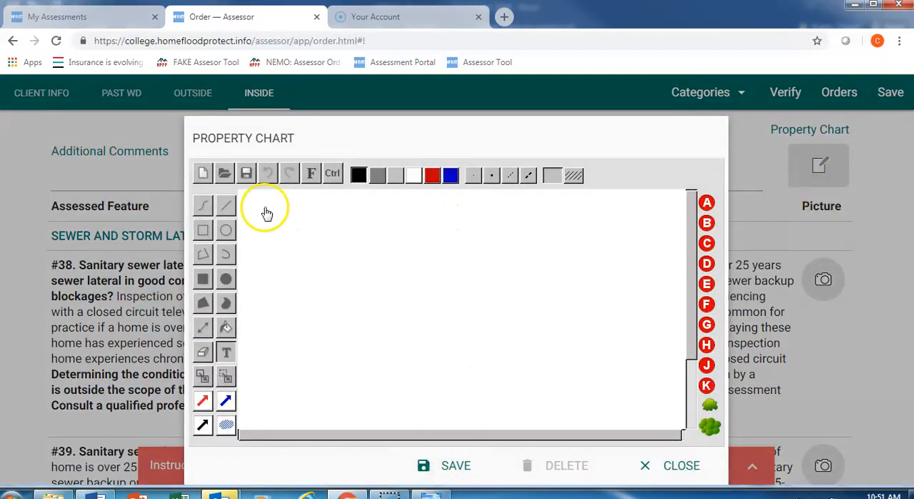
click(226, 175)
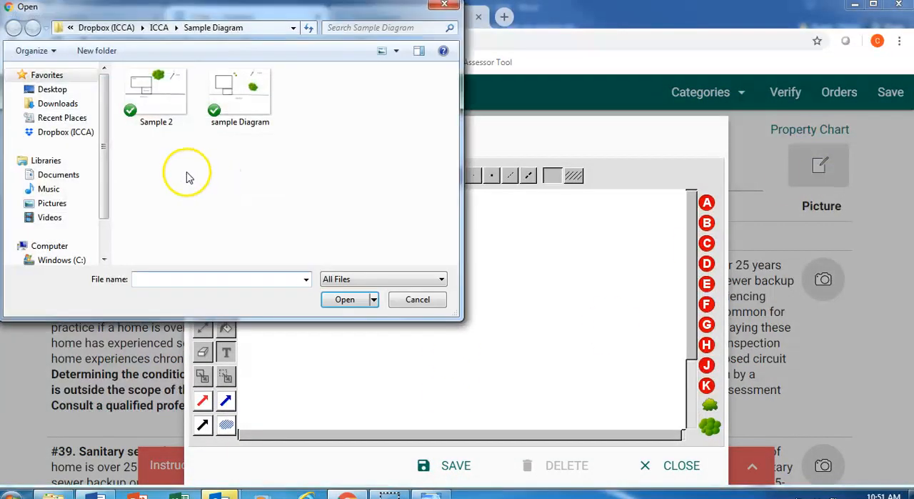
click(253, 86)
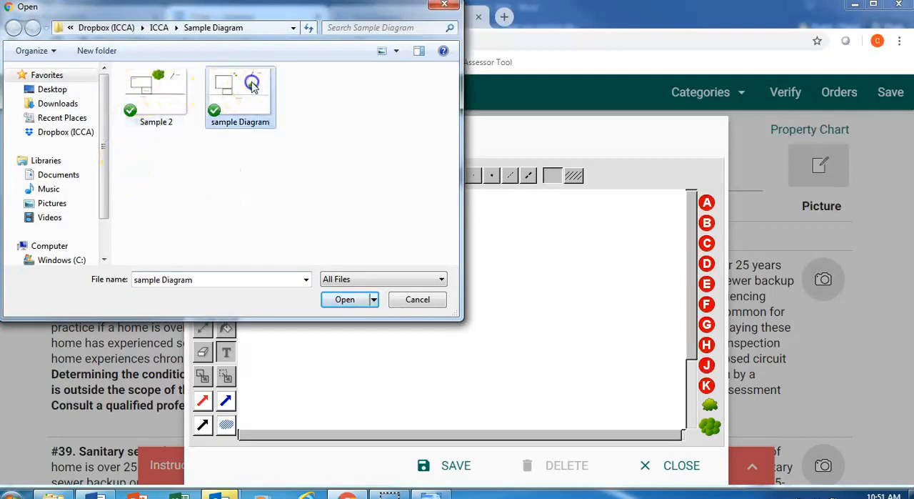
click(347, 300)
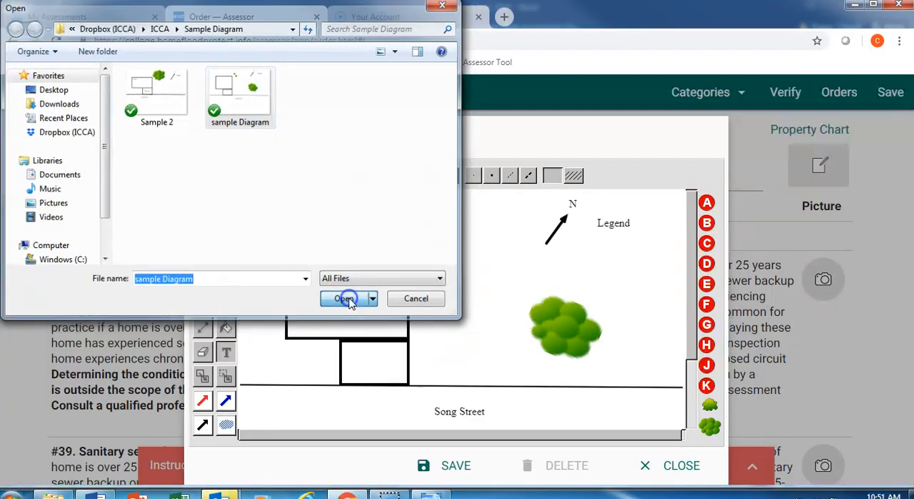
click(456, 468)
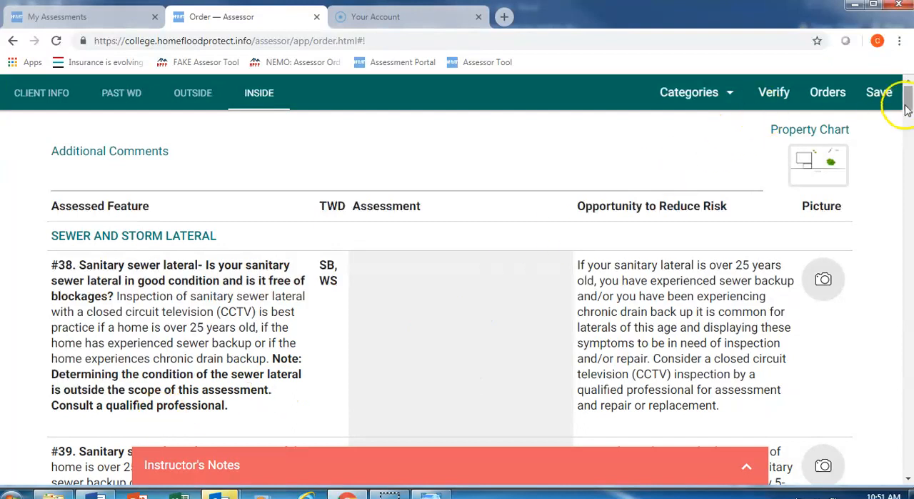
click(879, 92)
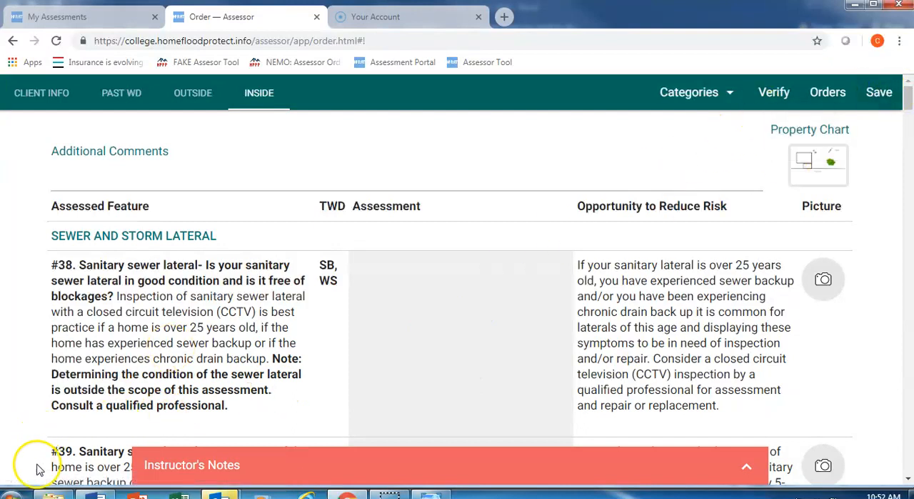